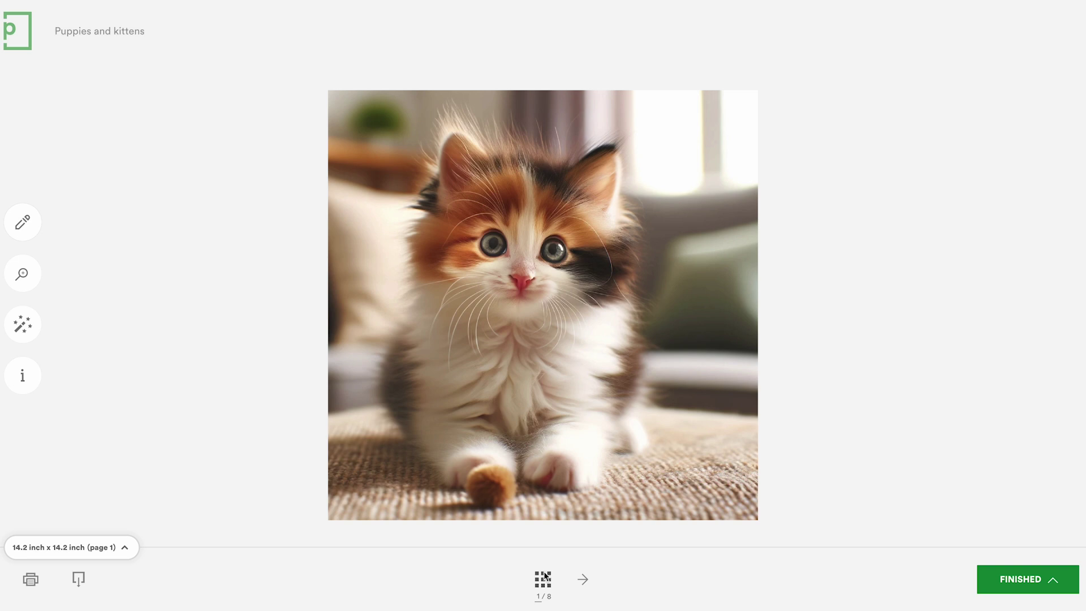
Step: Show all eight Puppies and kittens pages as enlarged thumbnails, then mark the proof Approved
click(545, 577)
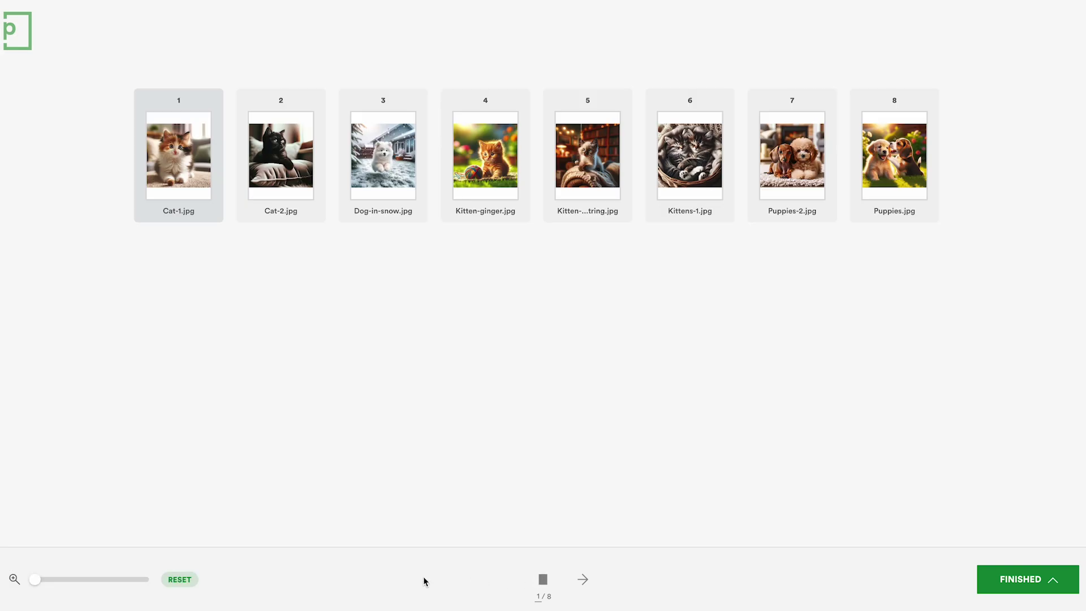
drag(41, 580, 79, 584)
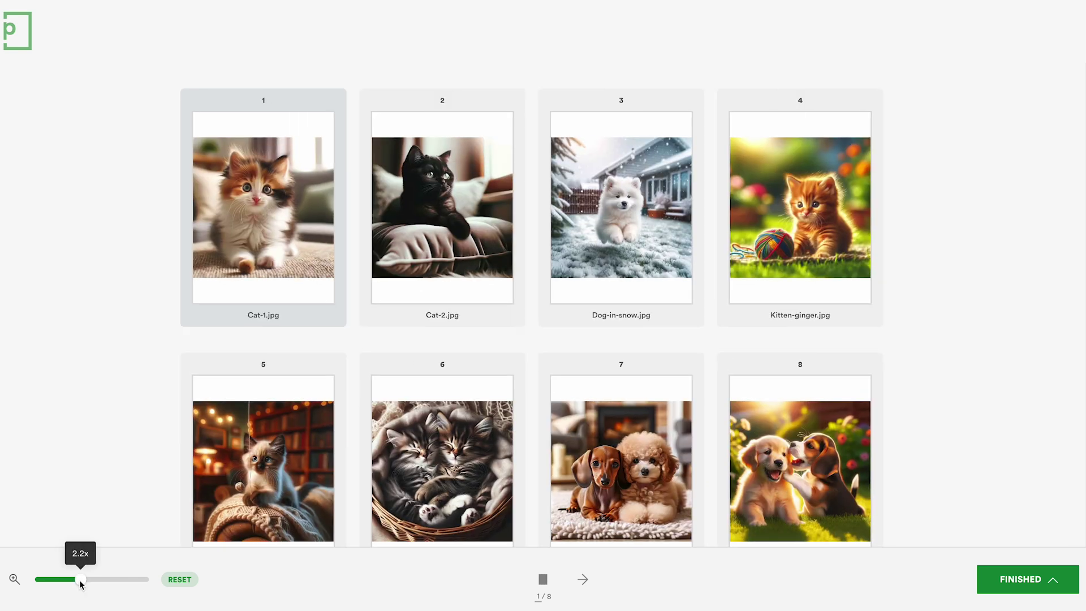
scroll(894, 469, down, 1)
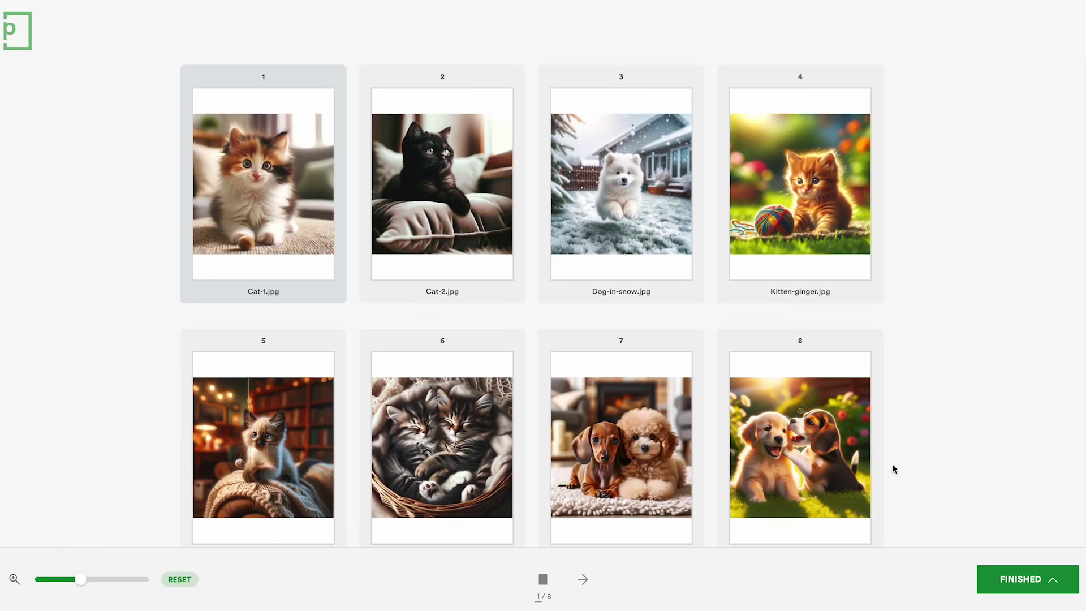
scroll(893, 469, down, 1)
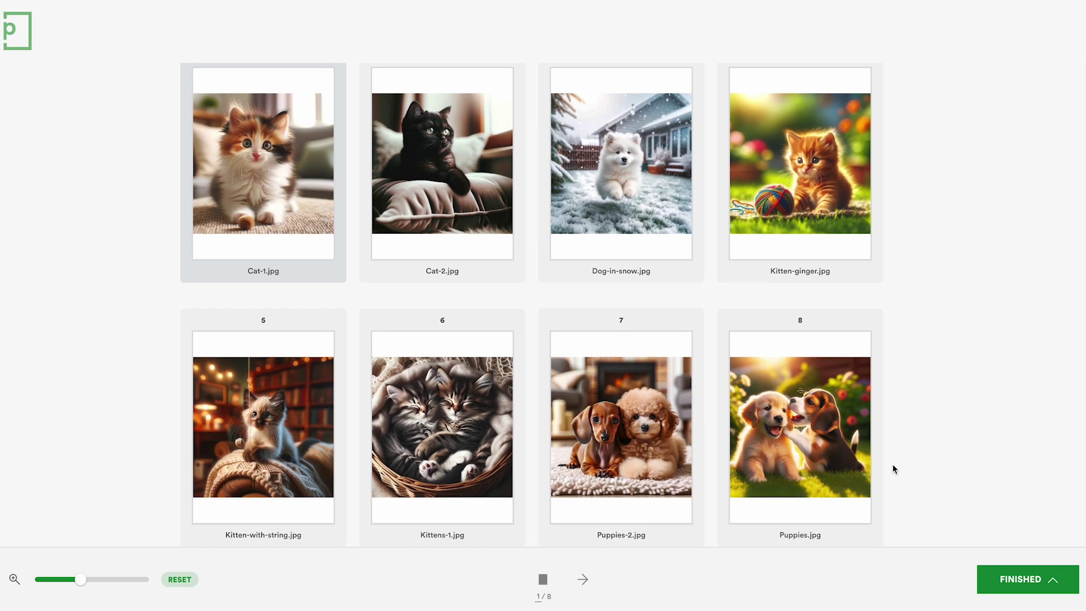
click(1025, 579)
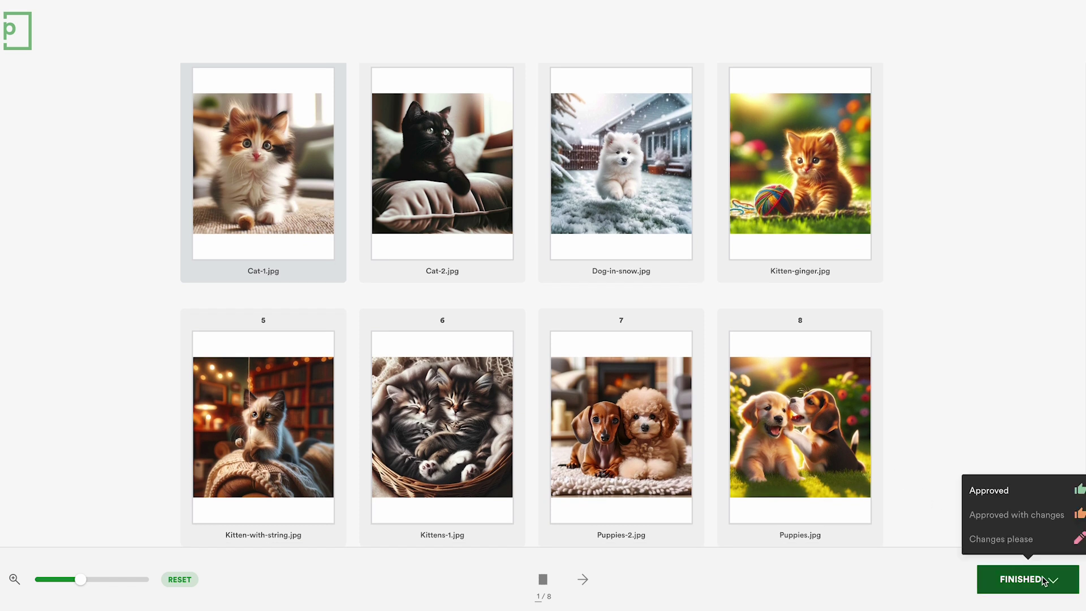
click(1027, 492)
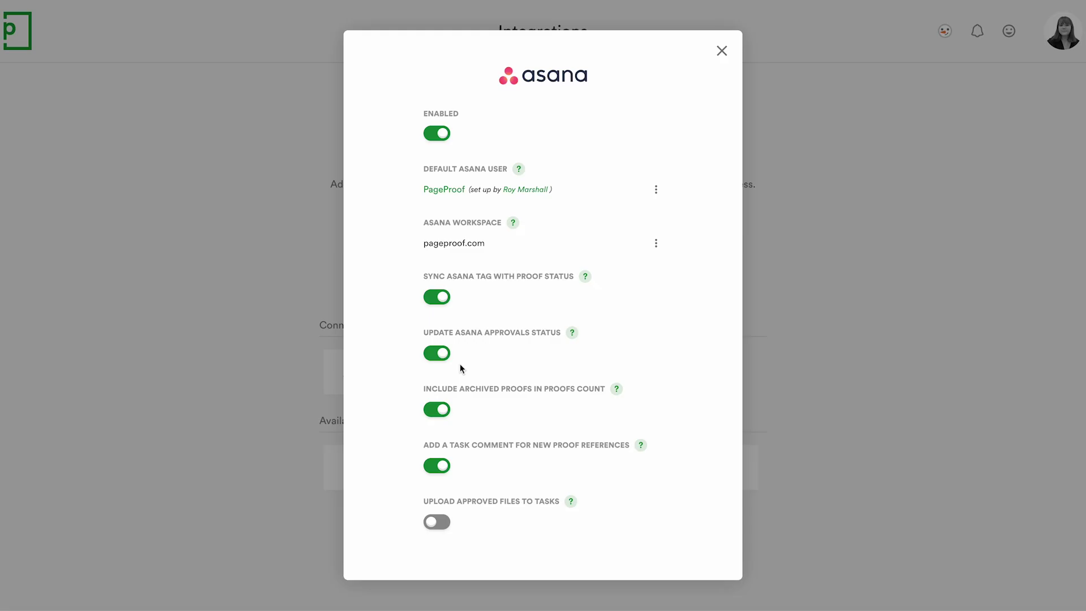
Step: Switch on 'Upload approved files to tasks' in the Asana integration settings
click(434, 522)
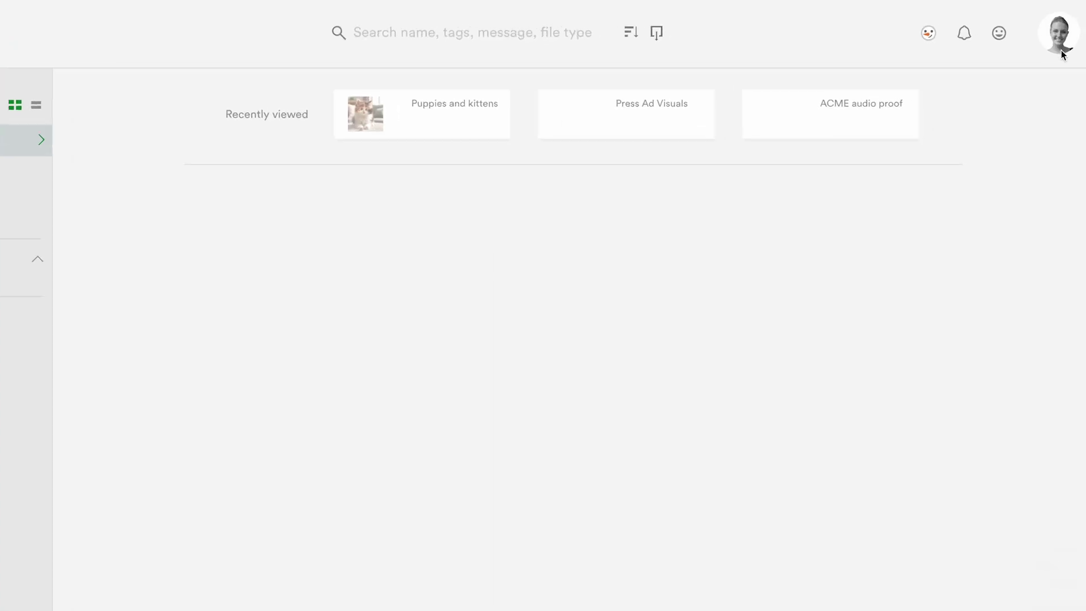
Step: Open the account menu's Language dropdown to show the available interface languages
click(1058, 37)
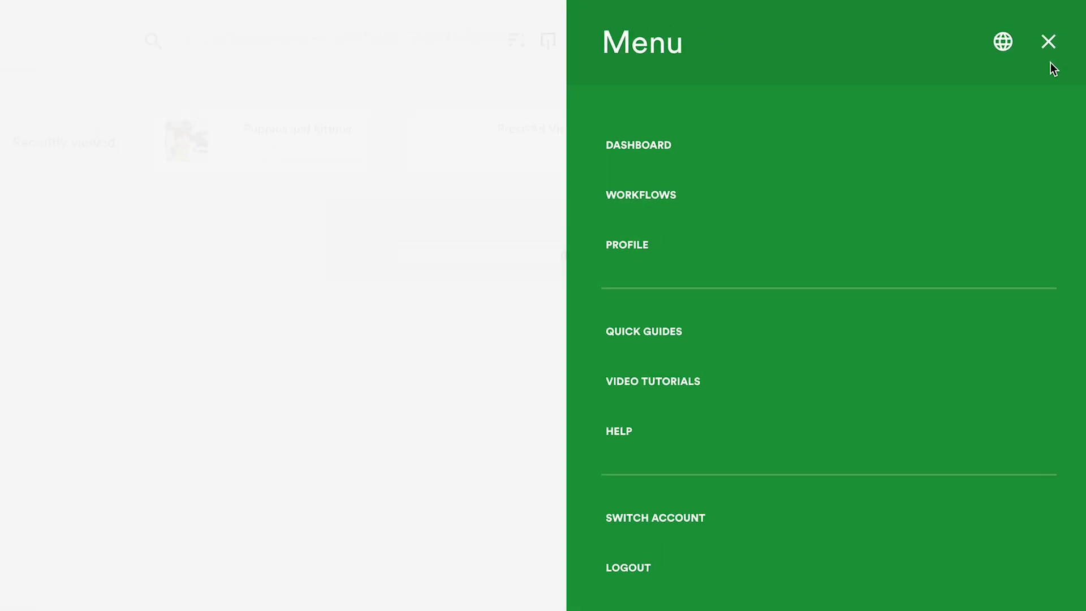
click(990, 60)
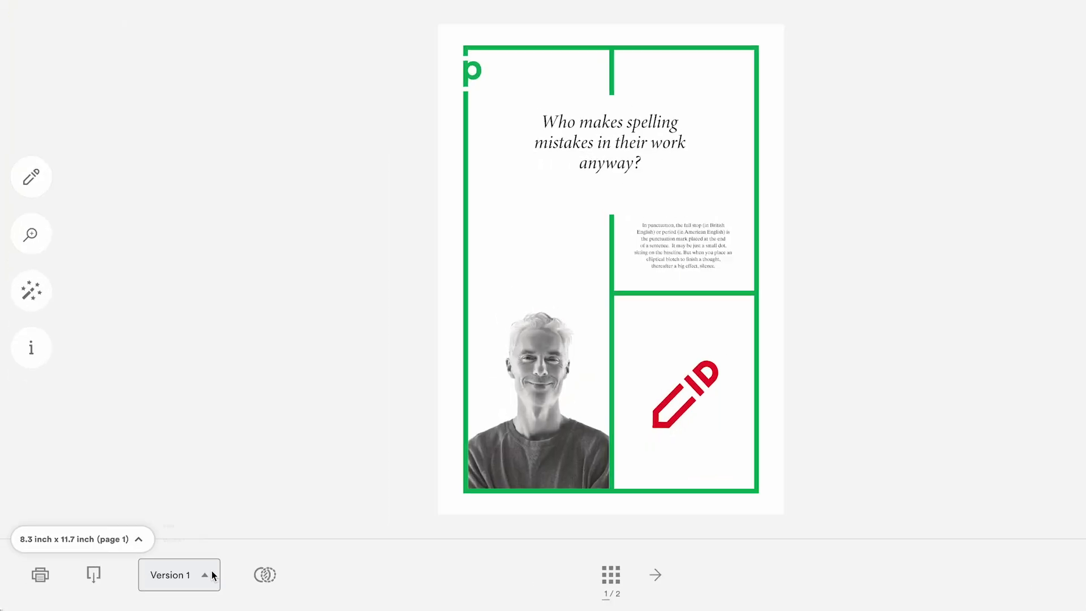
Step: Open the Version dropdown to list Brief and Version 1 for the Press Ad Visuals proof
click(186, 577)
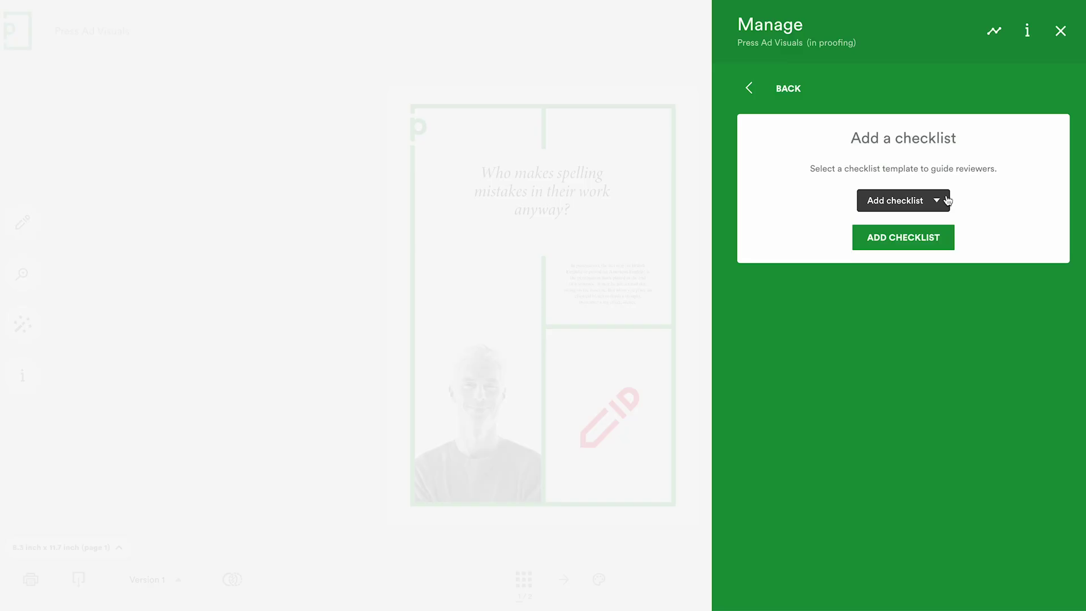
Step: Add the Standard checklist to the Press Ad Visuals proof and mark it Approved
click(944, 202)
click(940, 368)
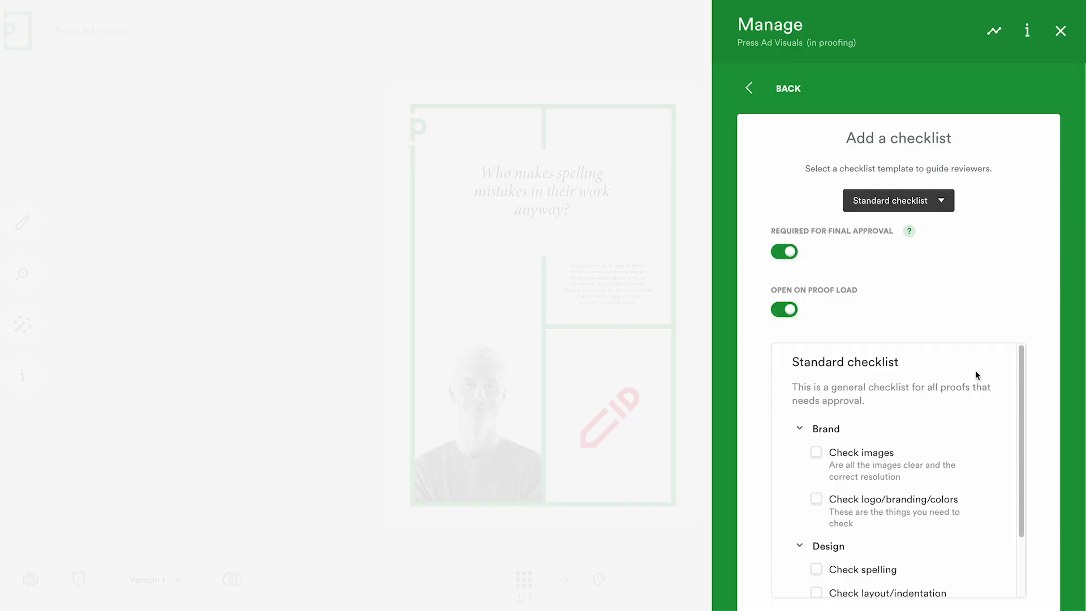
scroll(1040, 368, down, 2)
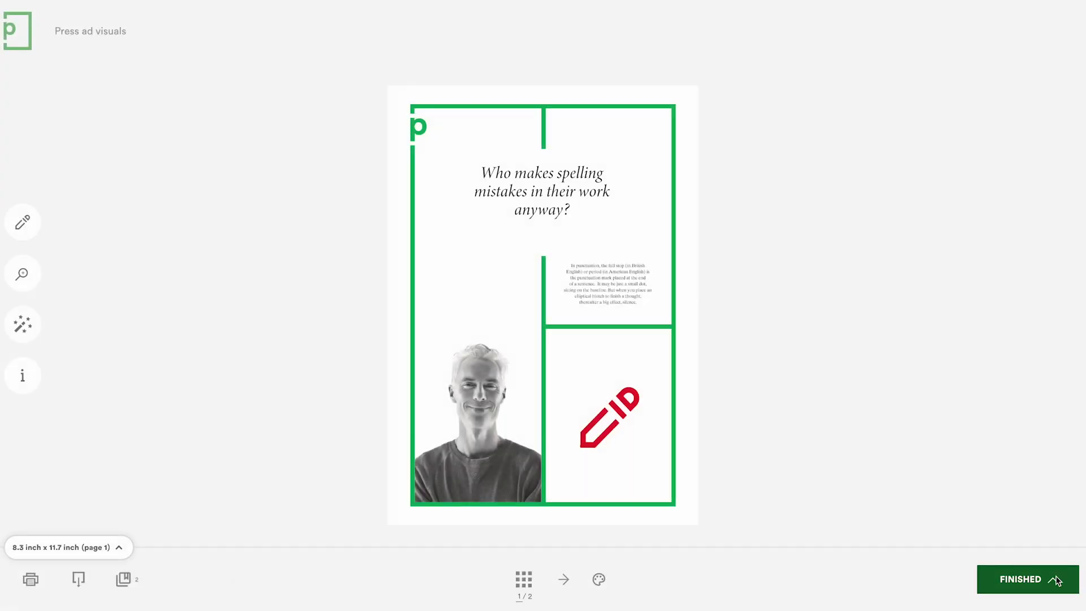
click(1024, 579)
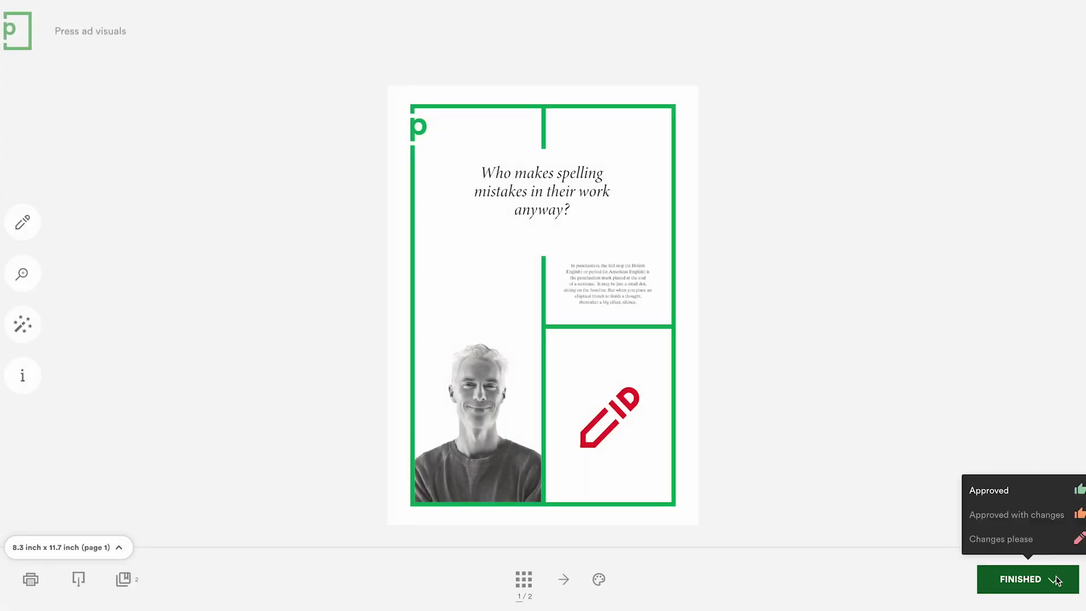
click(1039, 494)
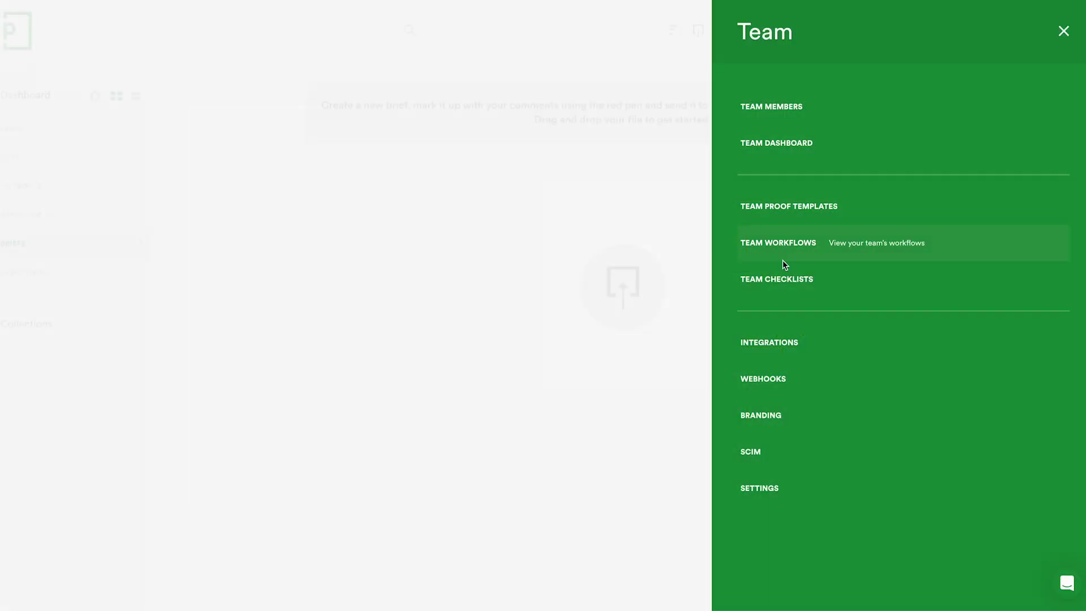
Step: Set up a 'Proof Approved' webhook triggered by Approved status, pasting the proof-approval URL
click(780, 385)
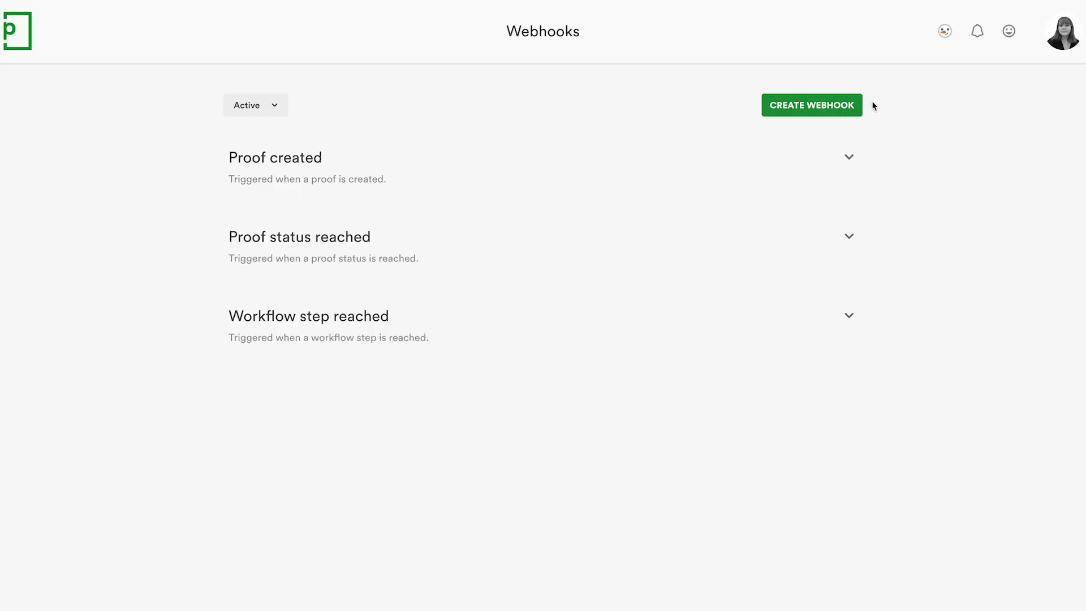
click(843, 106)
text(Proof A)
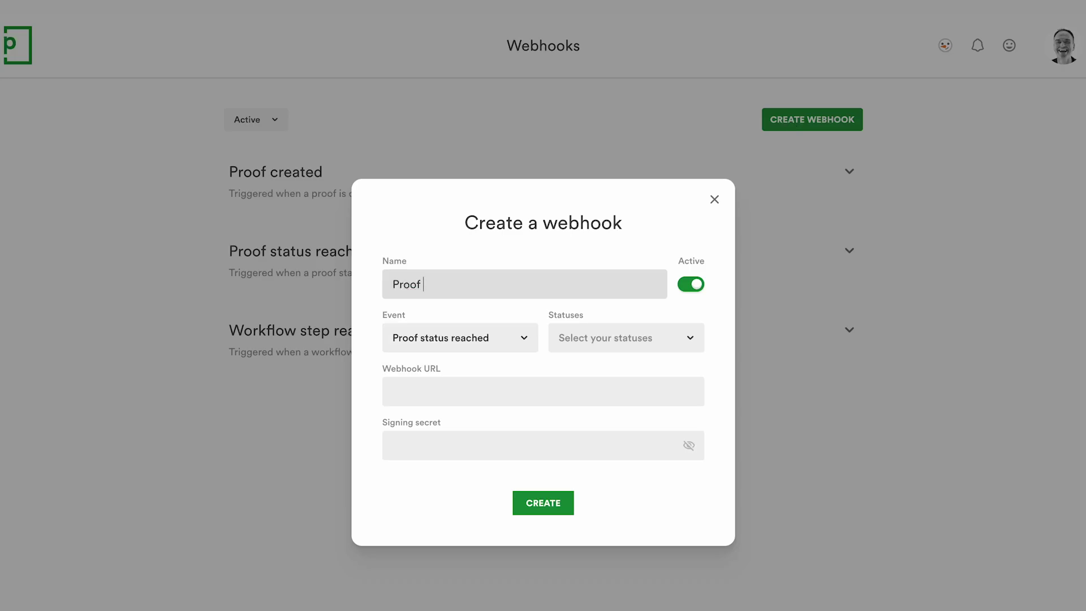
text(pproved)
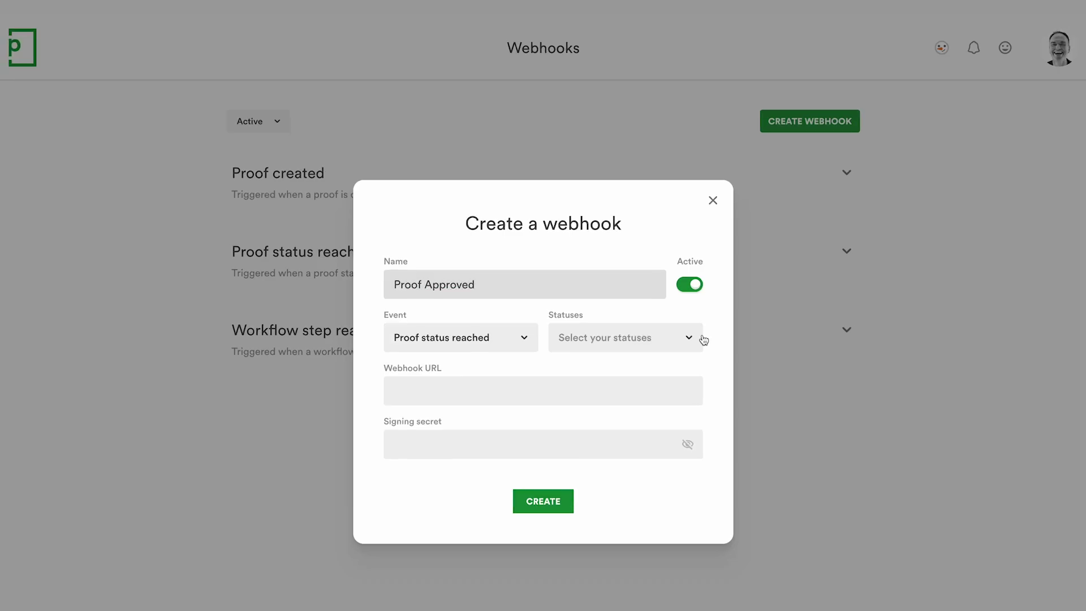
click(695, 340)
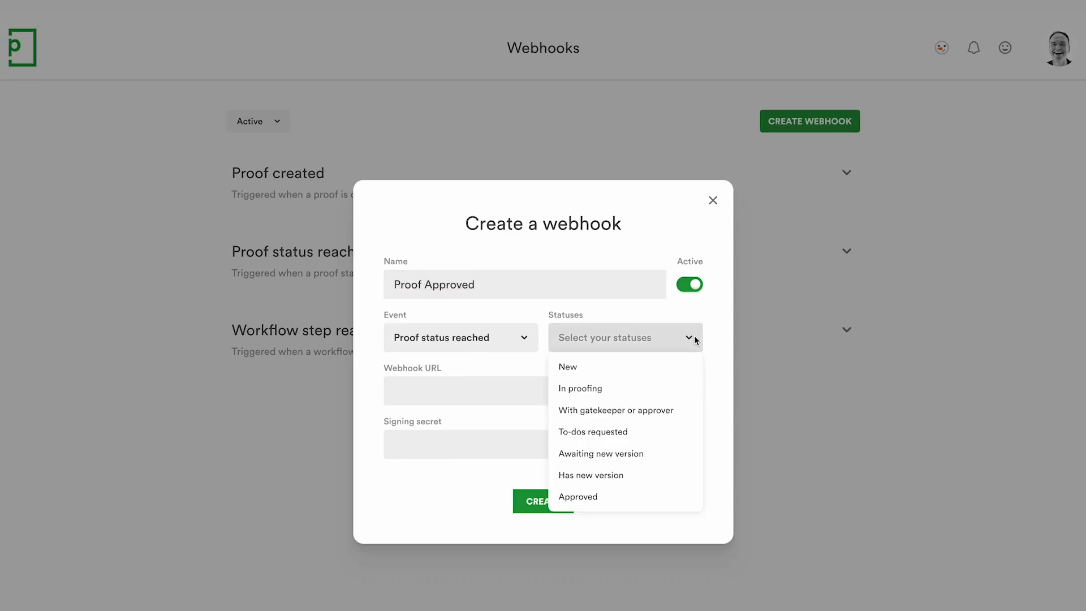
click(589, 500)
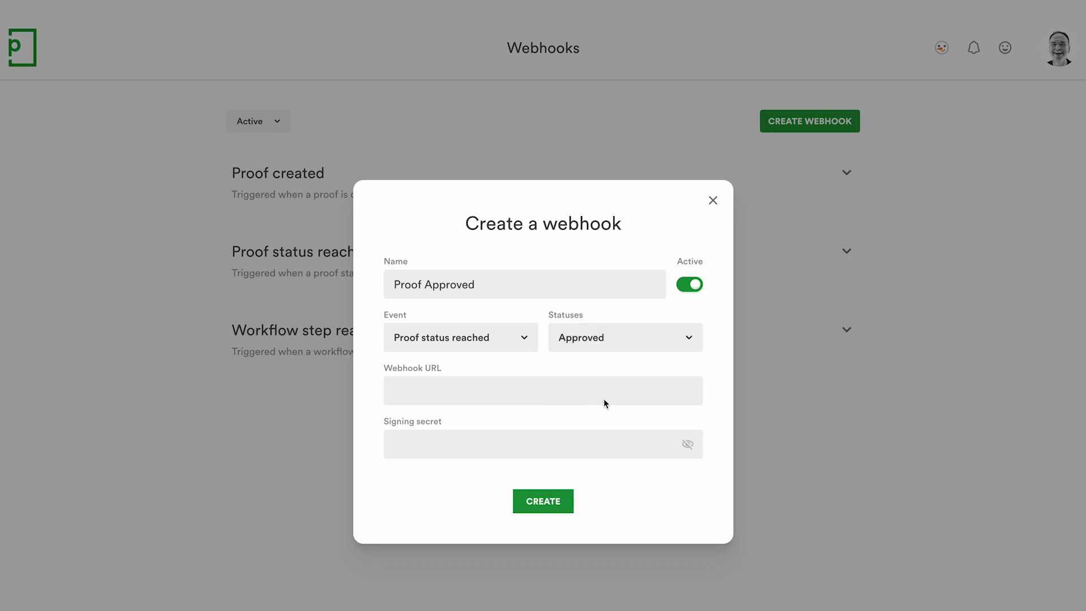
click(603, 398)
text(https://samplewebhookurl.com/proof-approval)
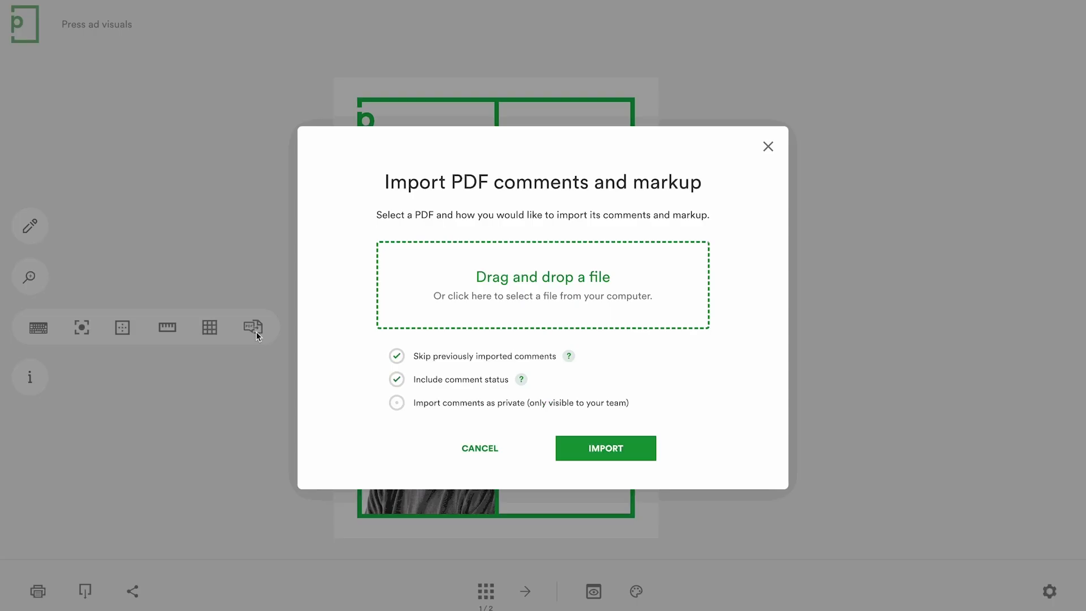
Step: Import comments from Press ad visual.pdf and jump to comments #1 and #2 on the page
drag(0, 294, 584, 307)
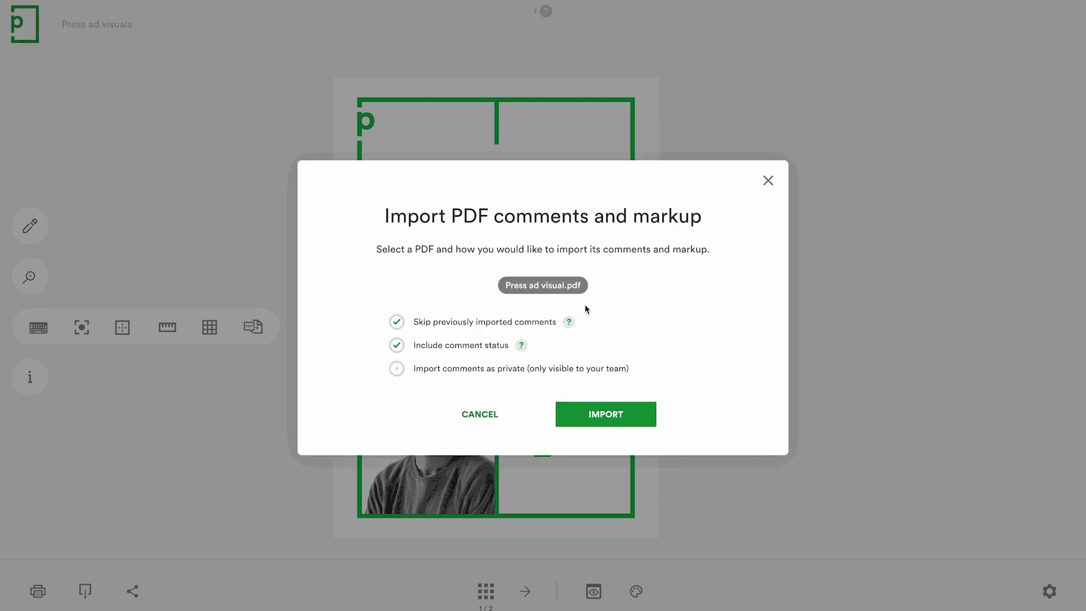
click(612, 413)
click(1057, 294)
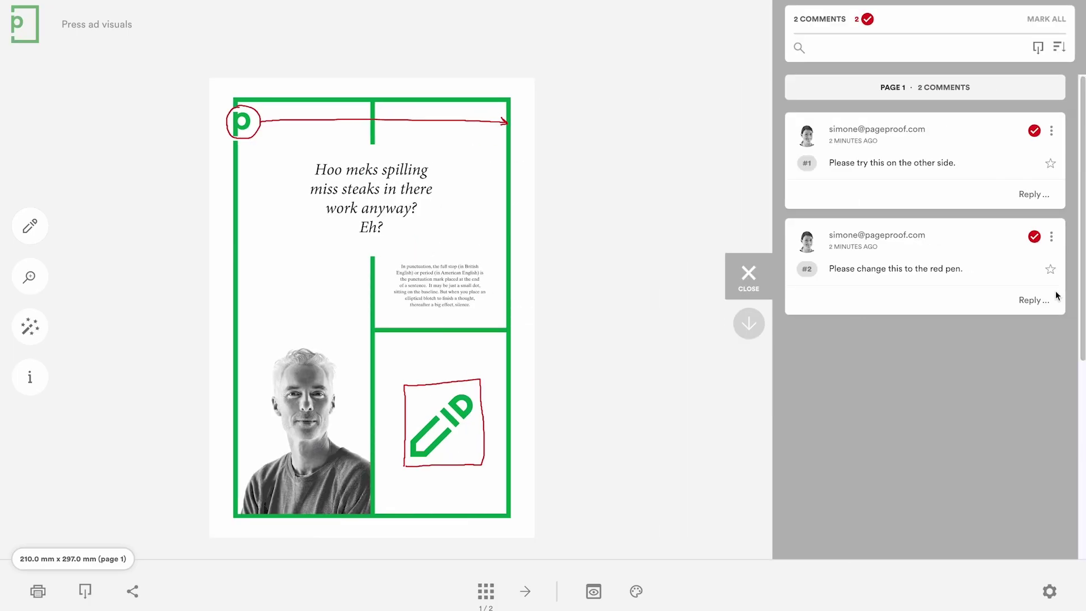
click(989, 203)
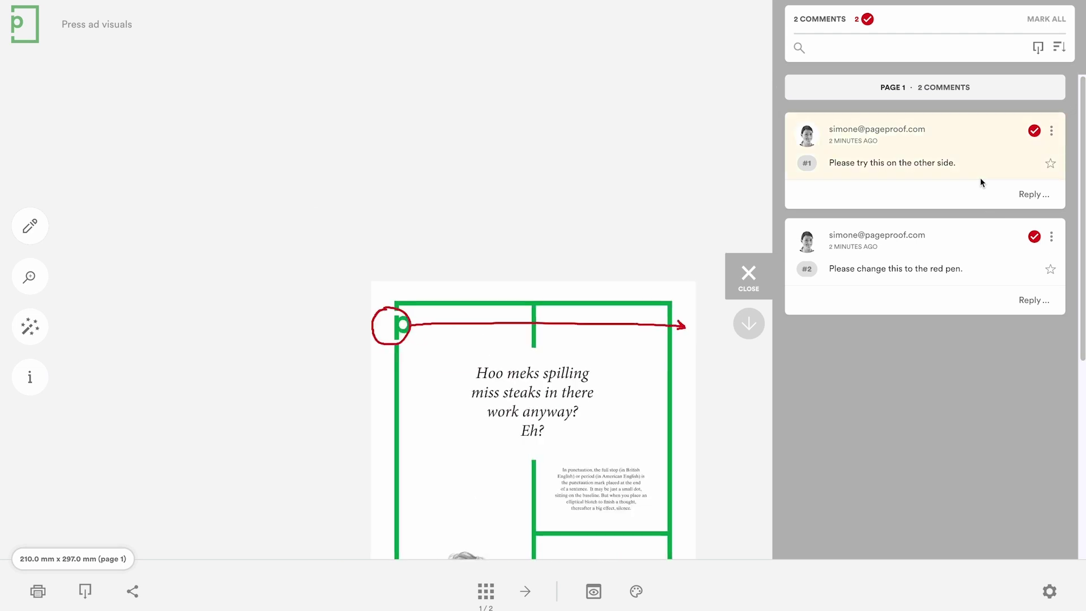
click(990, 252)
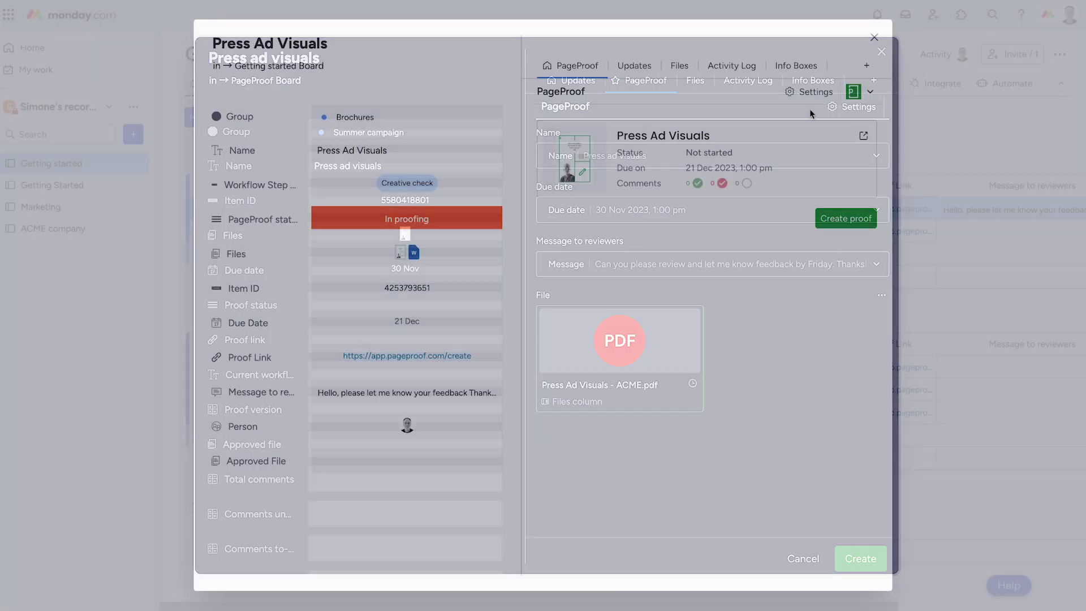
Step: Change the proof card settings to hide Due date and show Decisions and Approved date
click(810, 94)
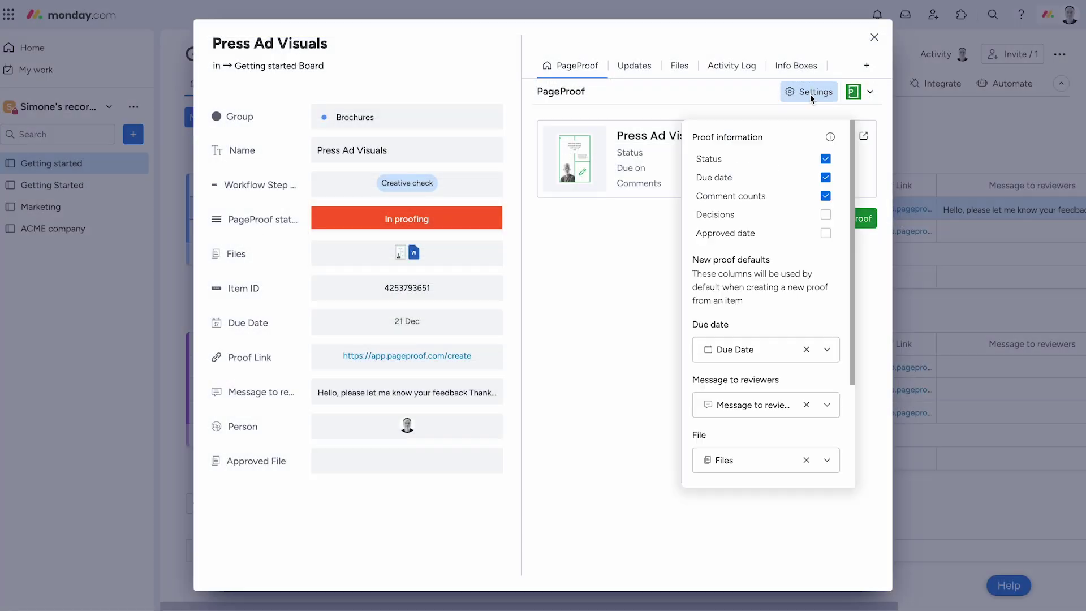
click(826, 178)
click(826, 214)
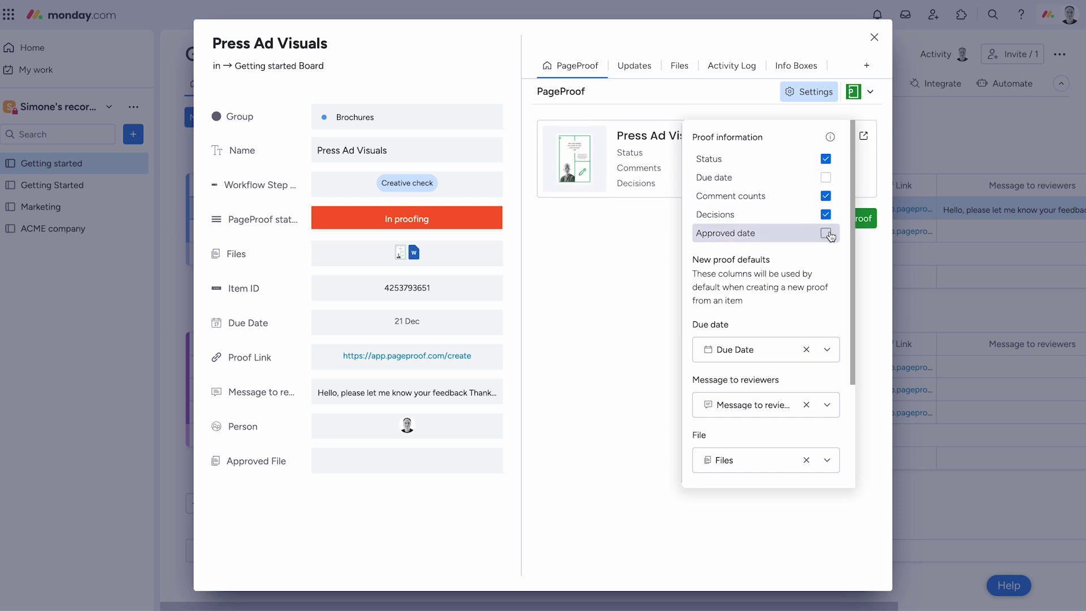
click(827, 234)
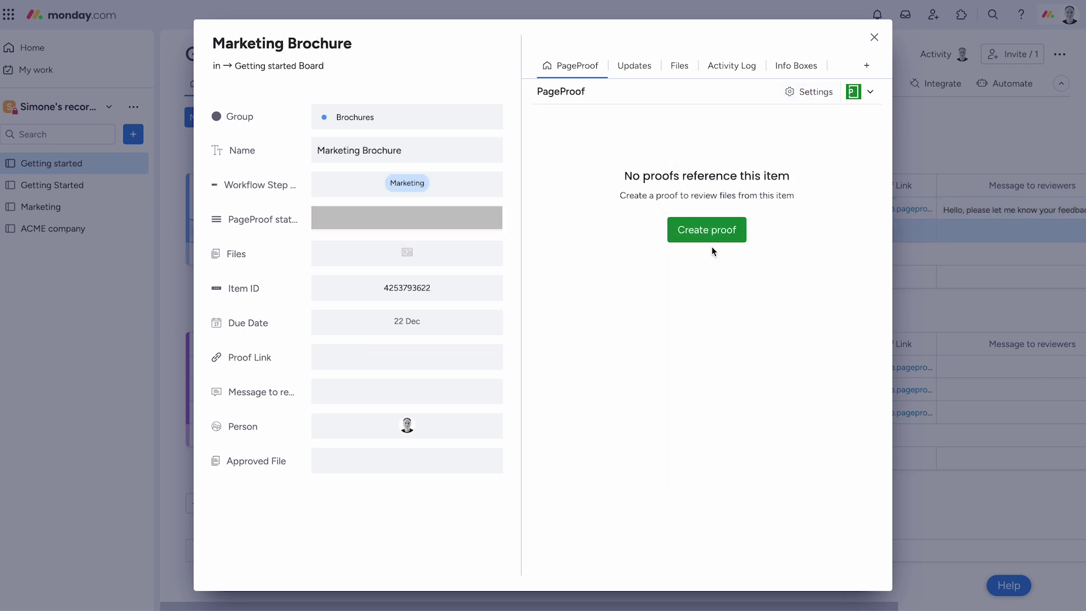
Step: Start creating a new proof for the Marketing Brochure item via its Apps menu
click(710, 239)
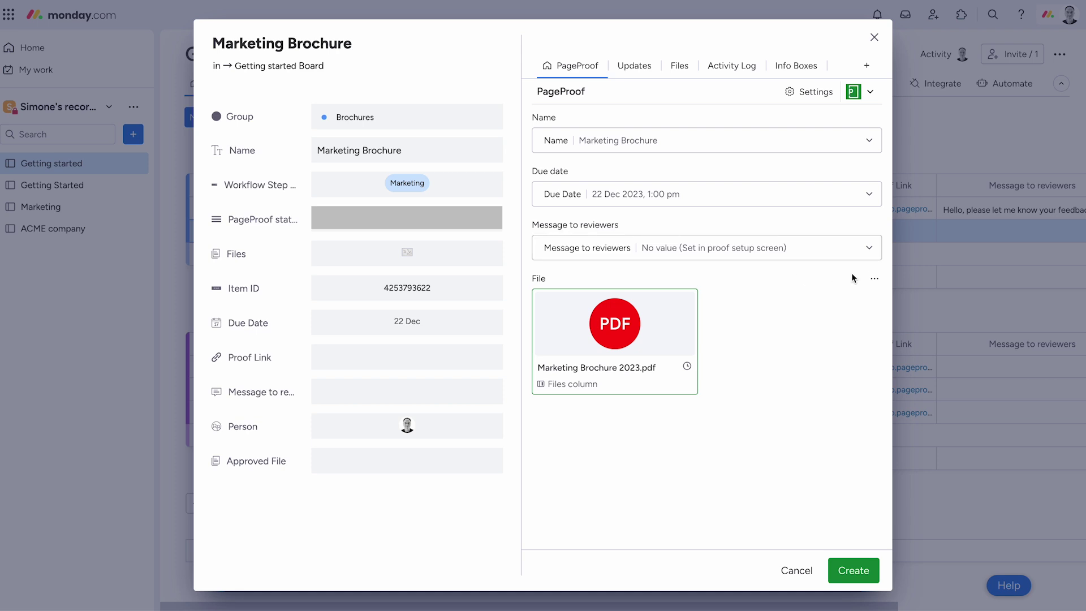
click(874, 279)
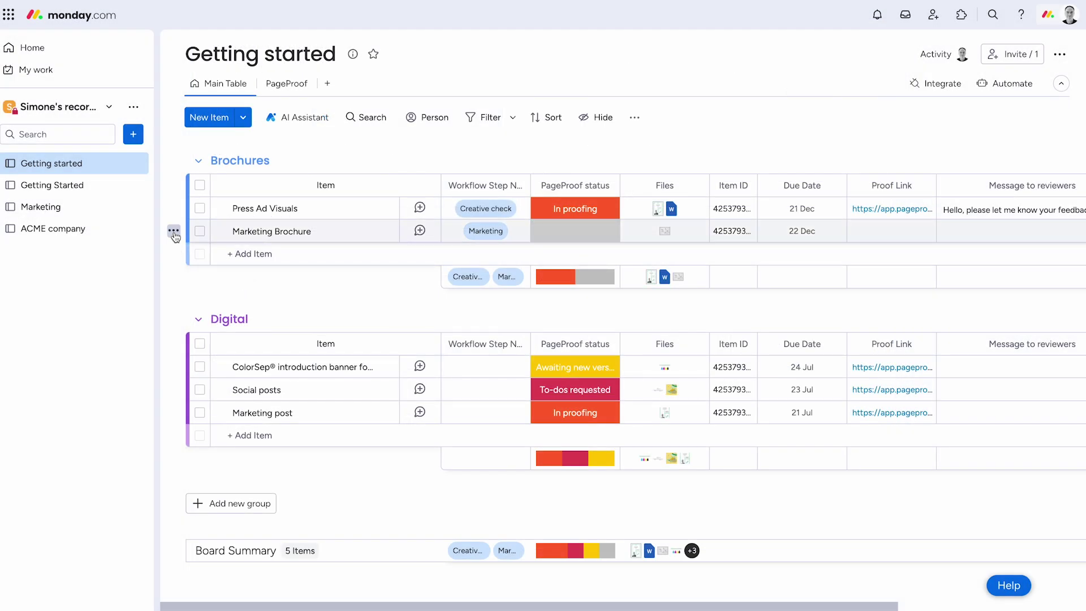
click(174, 231)
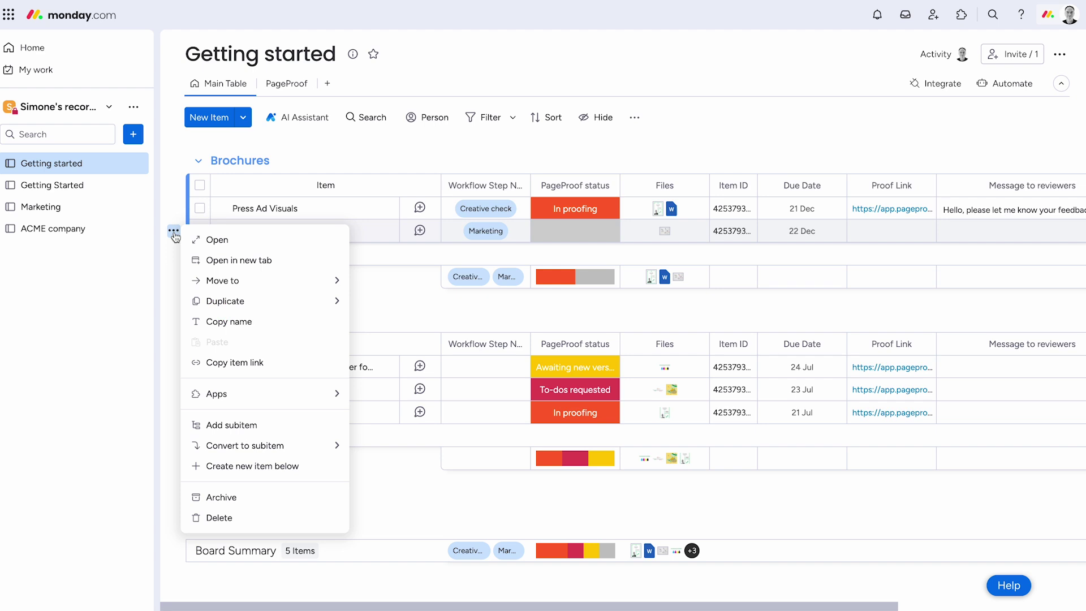
mouse_move(313, 394)
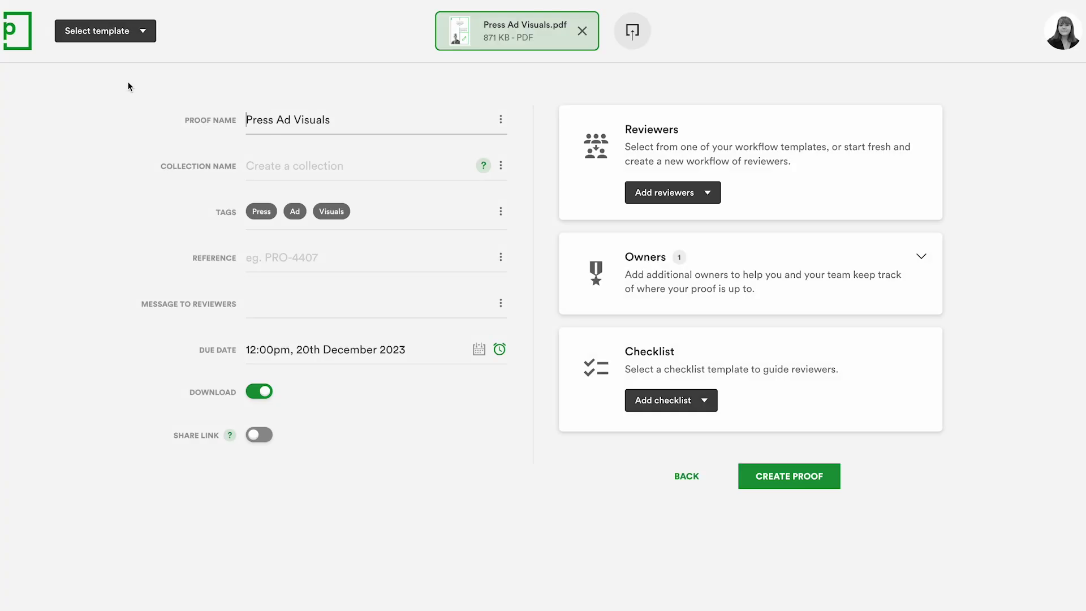
Step: Apply the Brand identity projects template, then replace it with Packaging projects
click(140, 43)
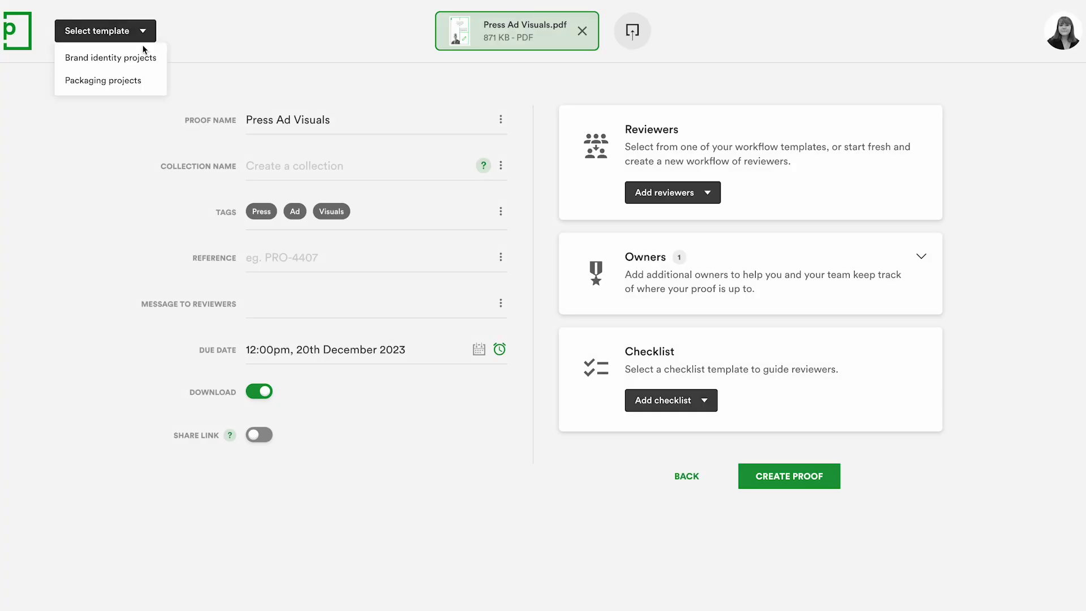
click(141, 62)
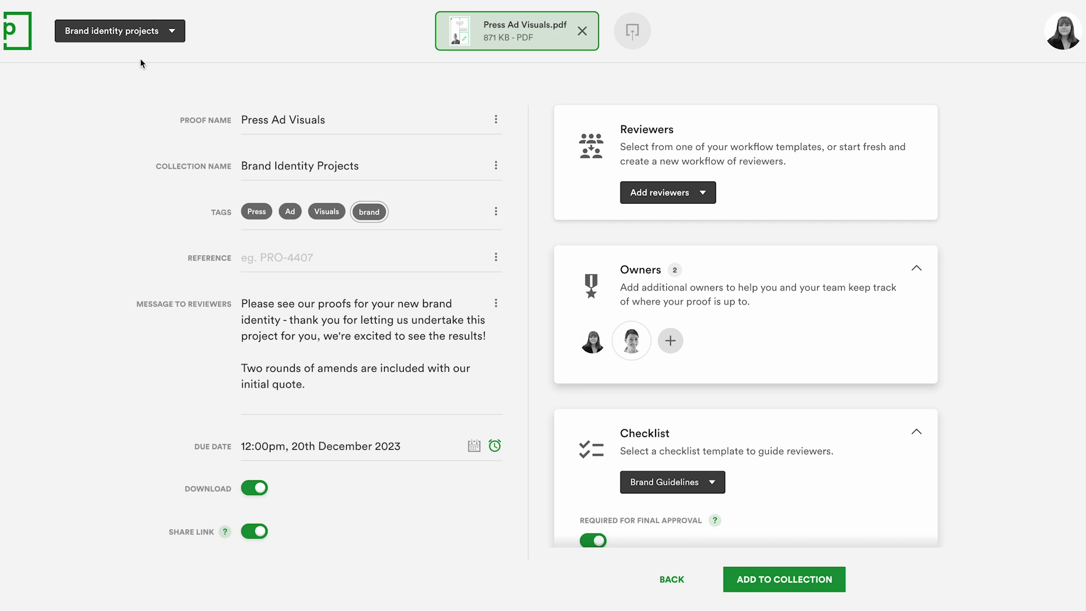
click(156, 35)
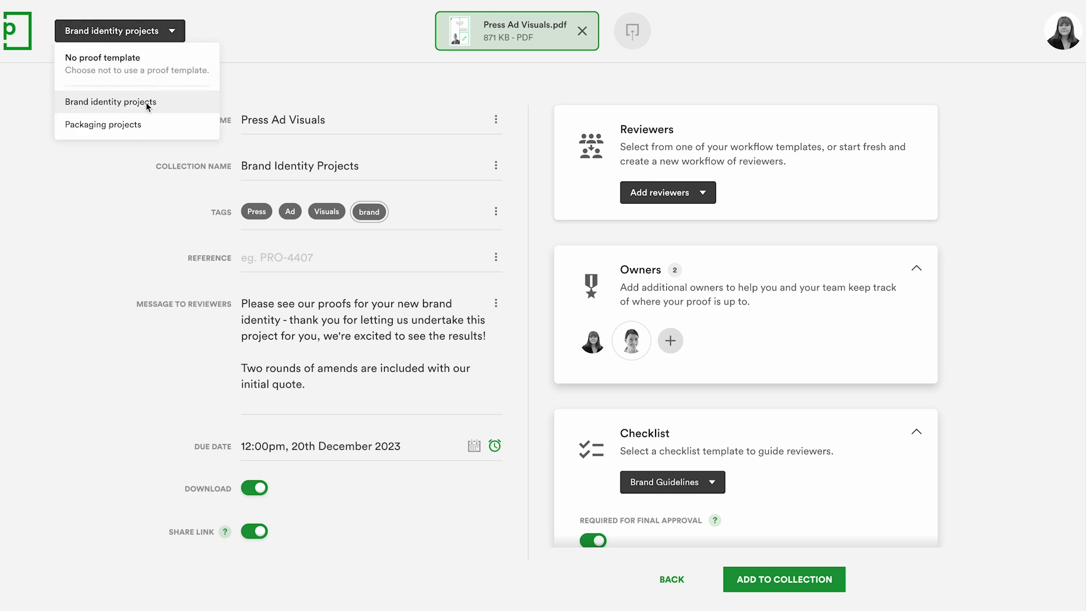
click(149, 125)
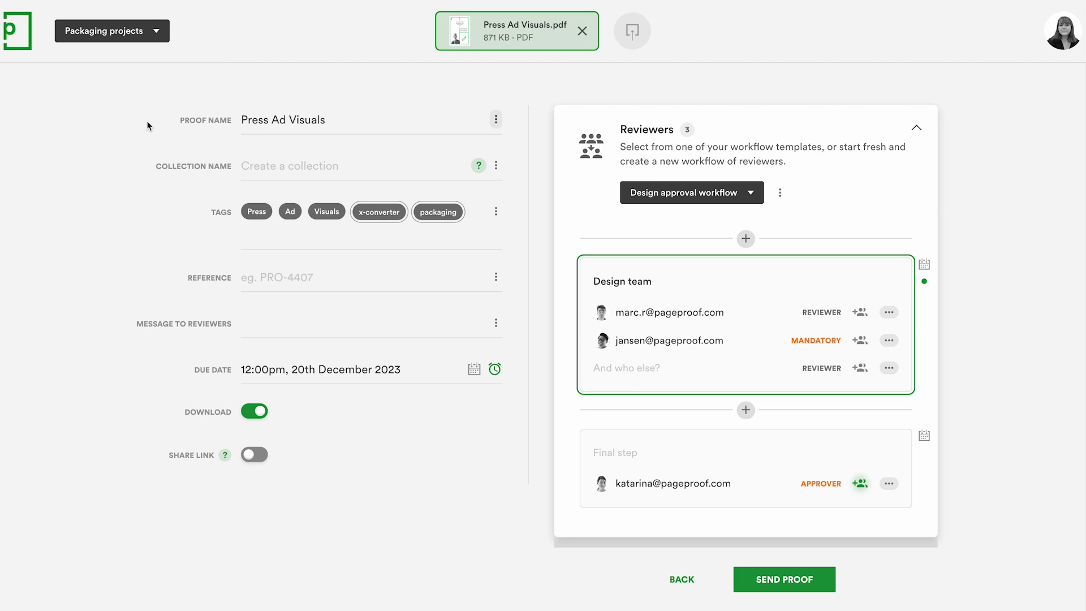